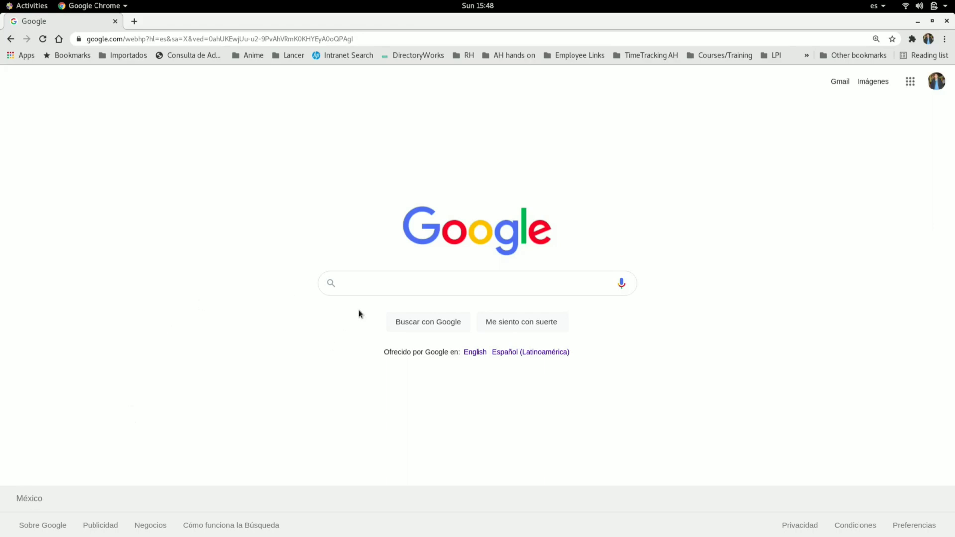
Google 'console aws' and open the AWS Management Console result
left_click(383, 286)
type("console ")
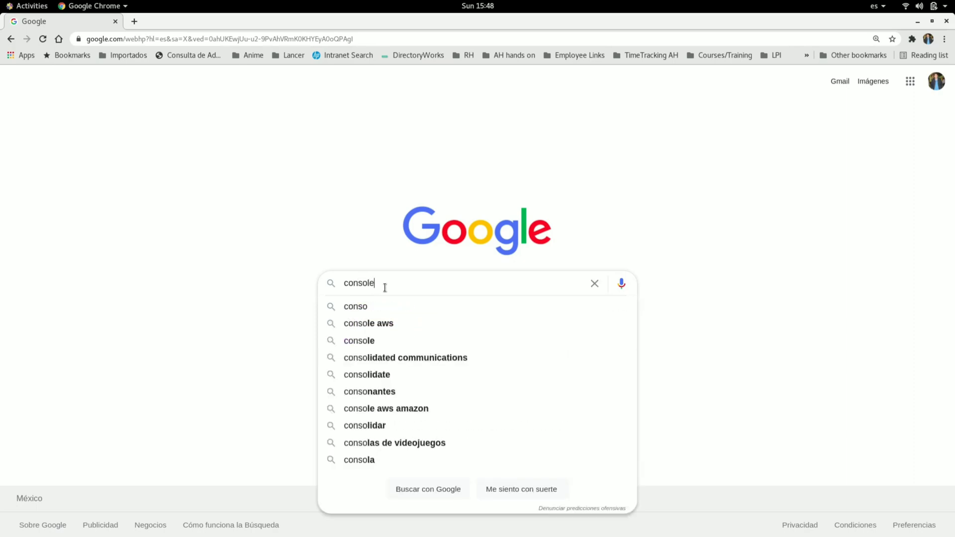
type("aws")
key("Return")
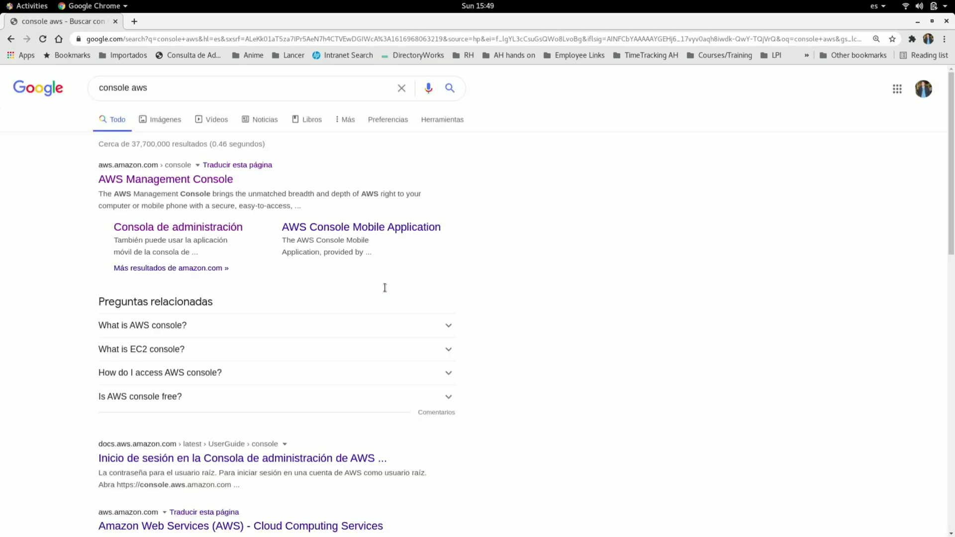
left_click(147, 181)
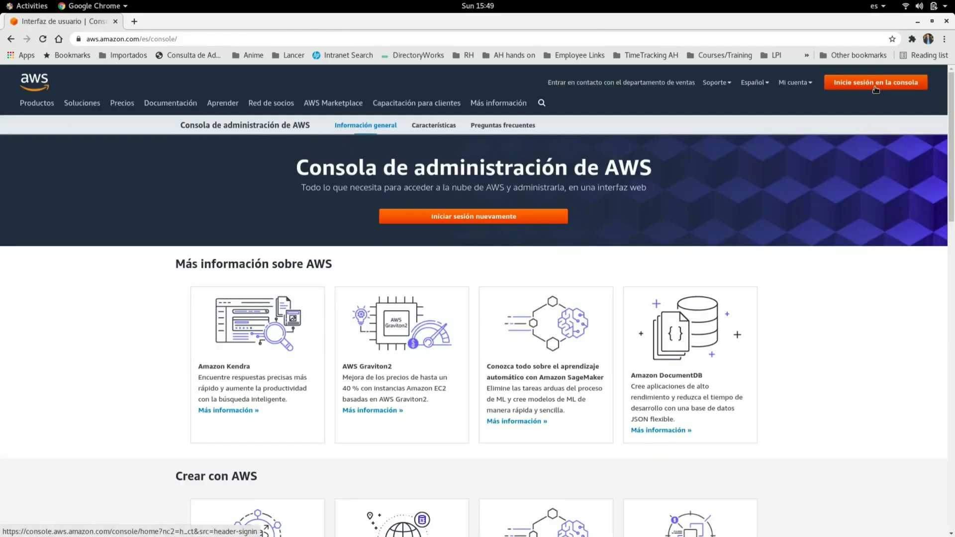
Sign in to the console as root user, passing the security check characters
left_click(876, 86)
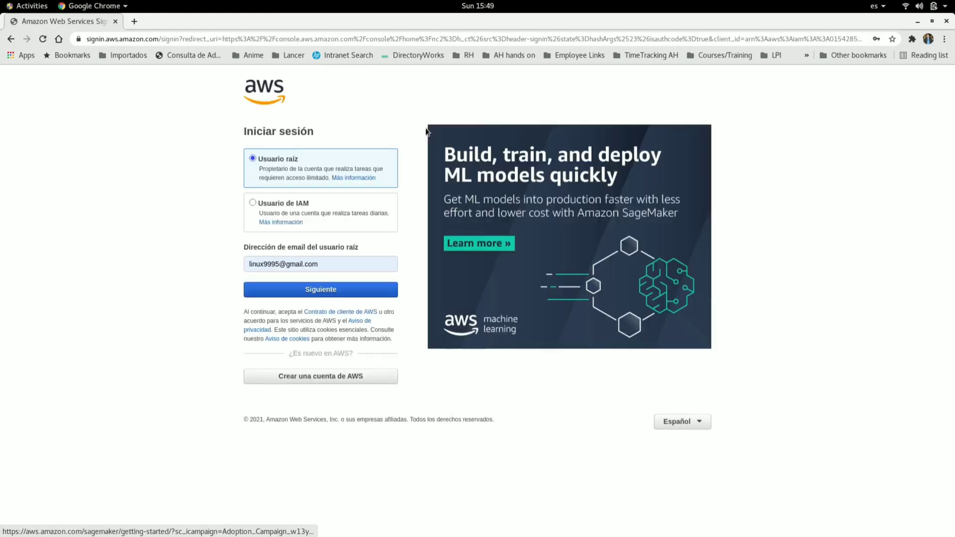
left_click(317, 289)
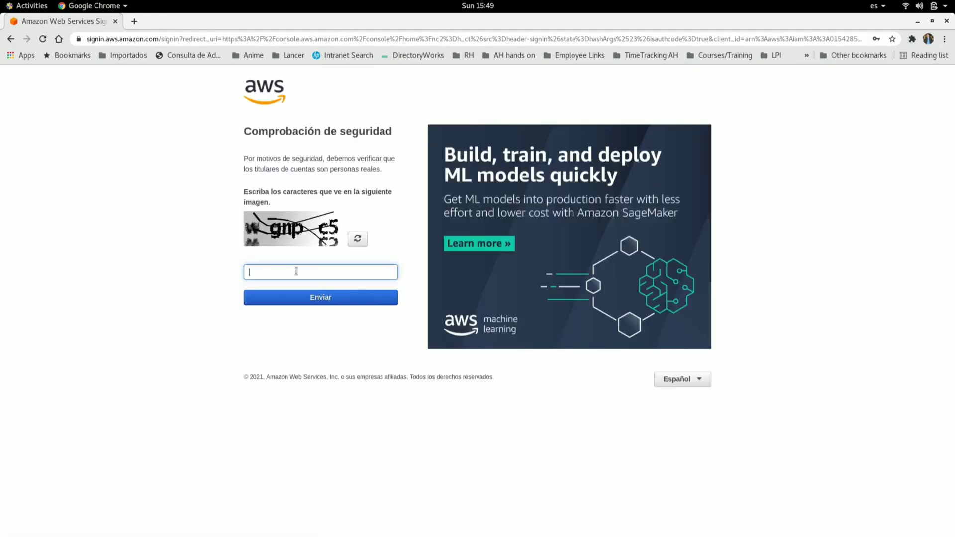
type("wgnpc5")
left_click(316, 297)
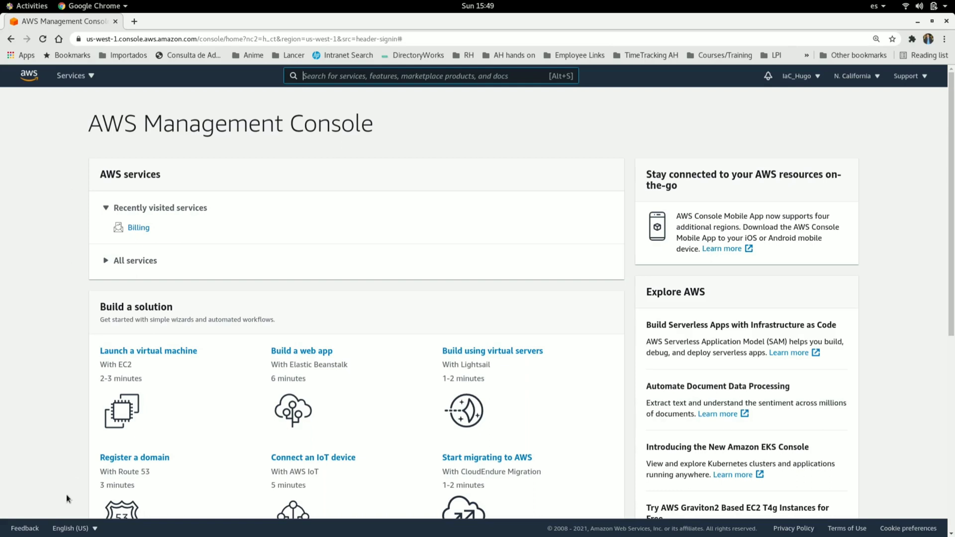
Choose Español from the footer's English (US) language selector
left_click(86, 530)
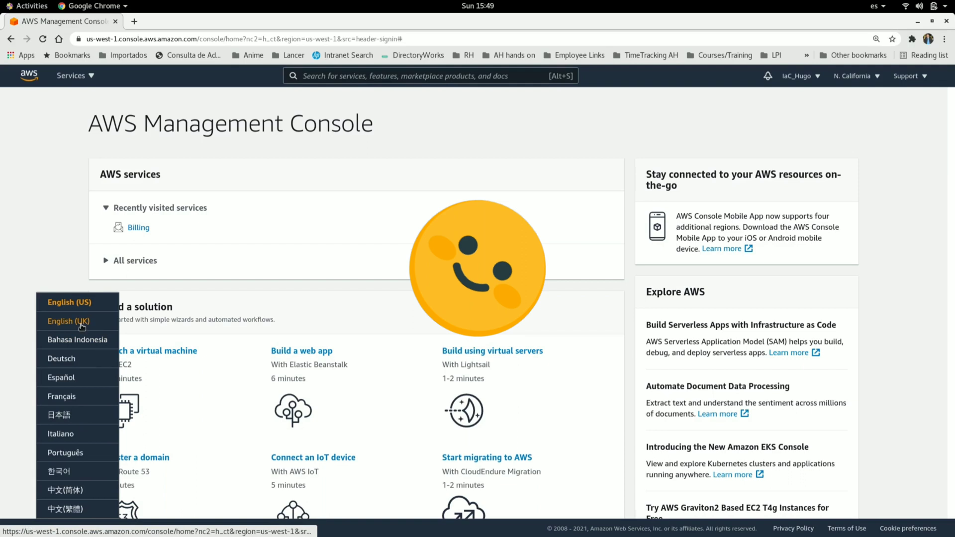
left_click(77, 382)
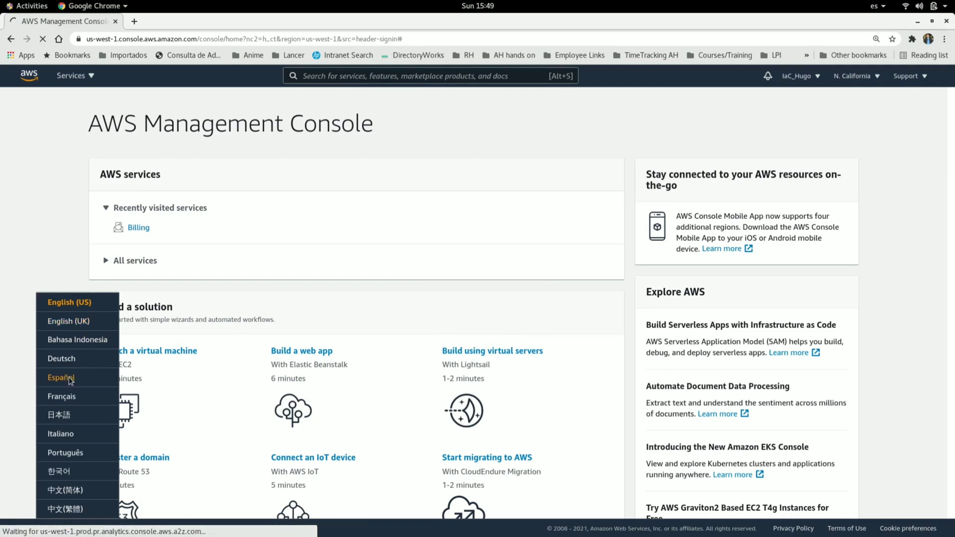